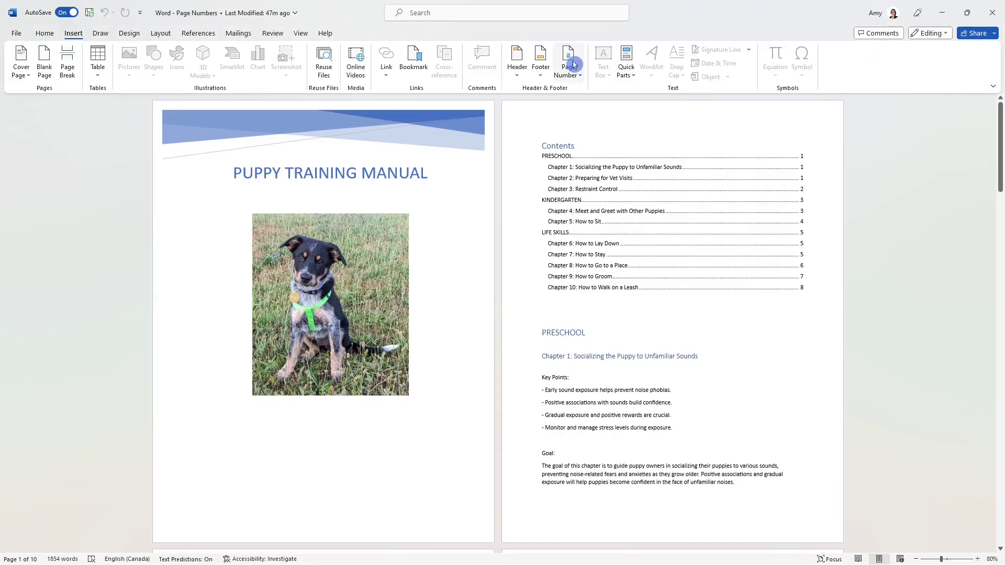
Insert a Plain Number 1 page number at the bottom of the pages and return to the body
click(574, 65)
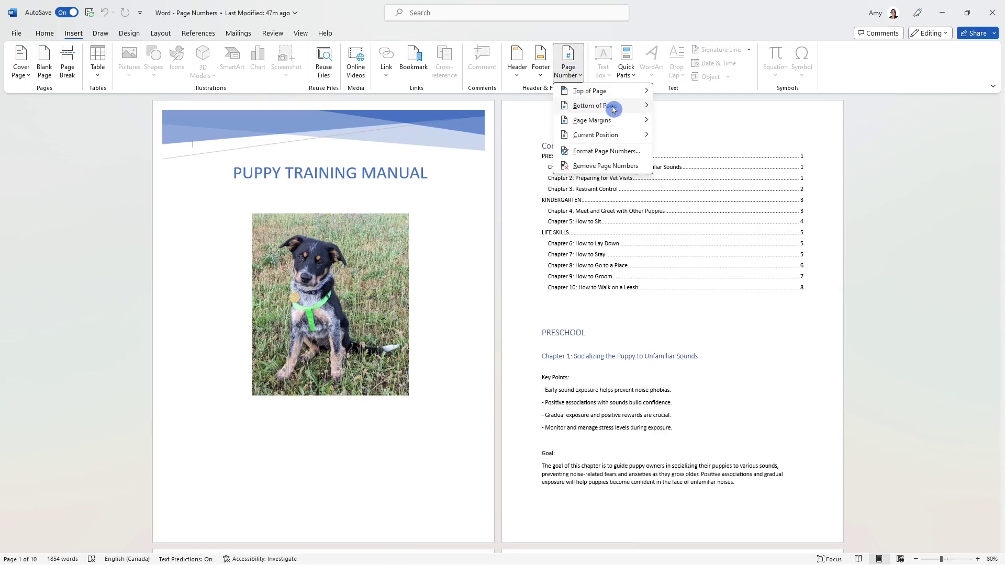
mouse_move(614, 109)
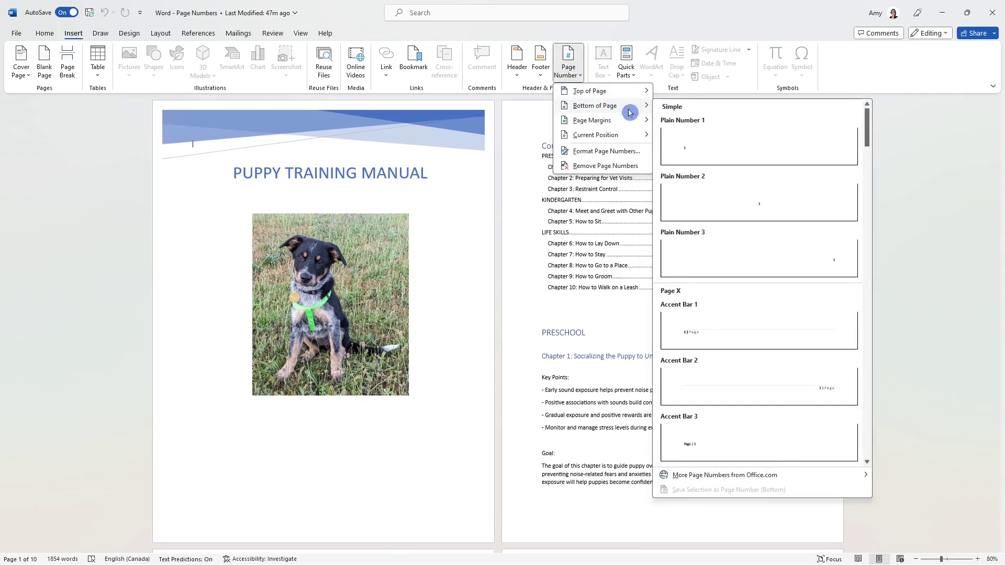
click(738, 150)
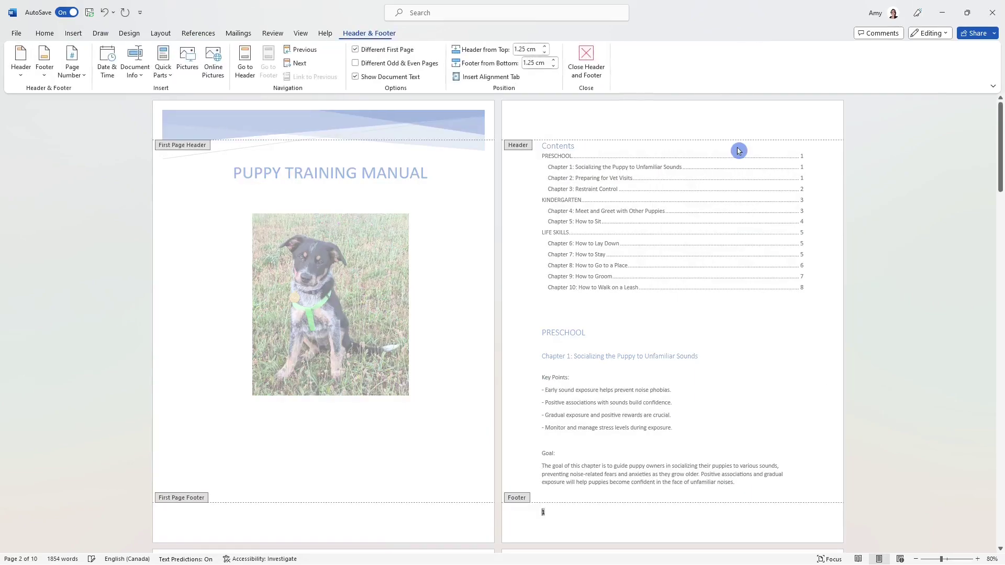
double_click(686, 531)
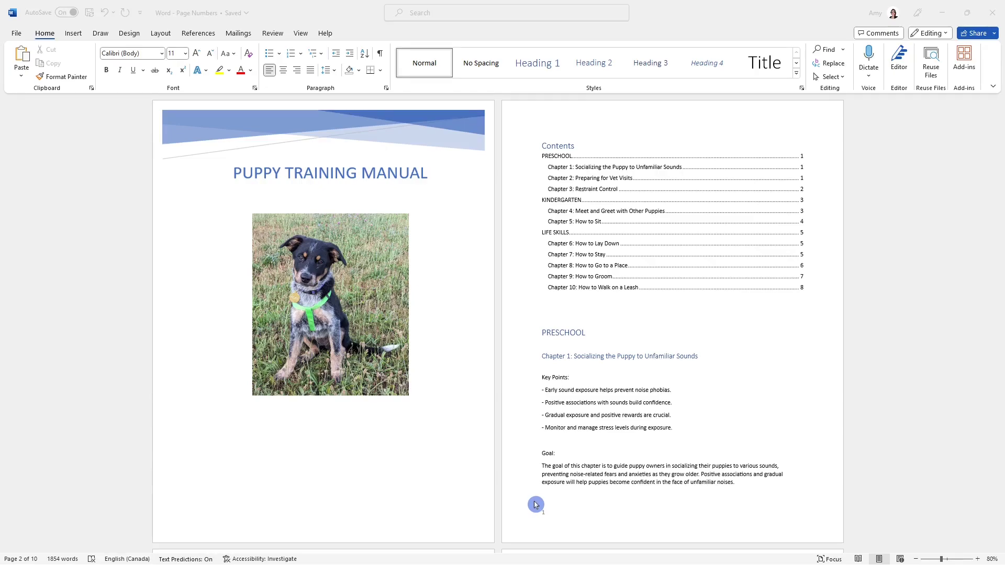
In the footer, toggle Different First Page off and back on so the title page stays unnumbered
double_click(574, 525)
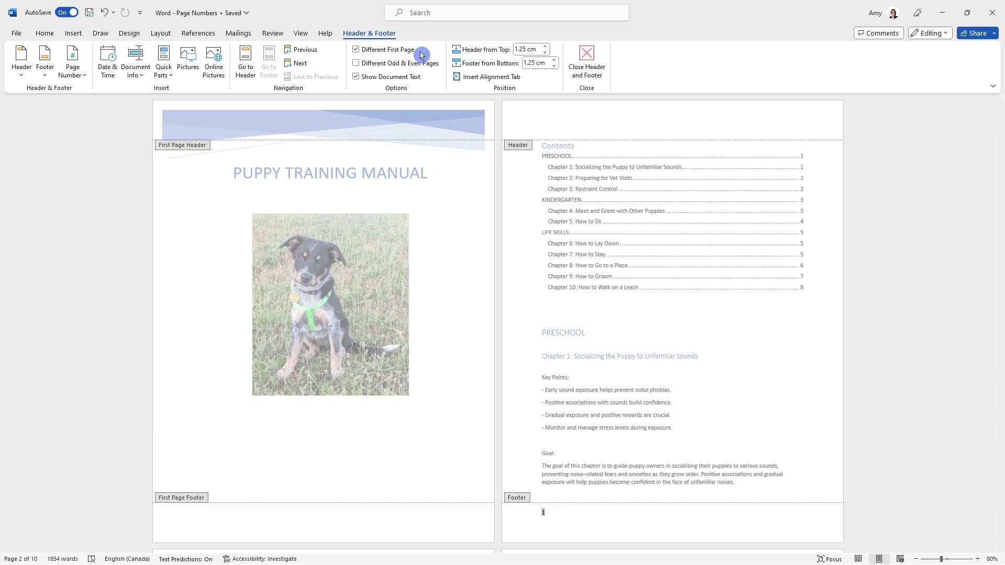
click(356, 50)
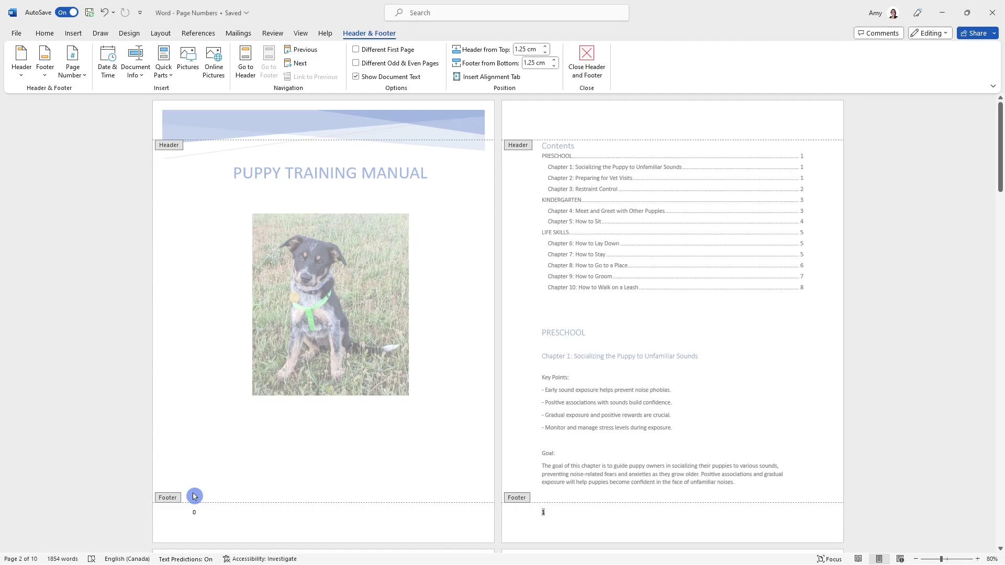
click(356, 50)
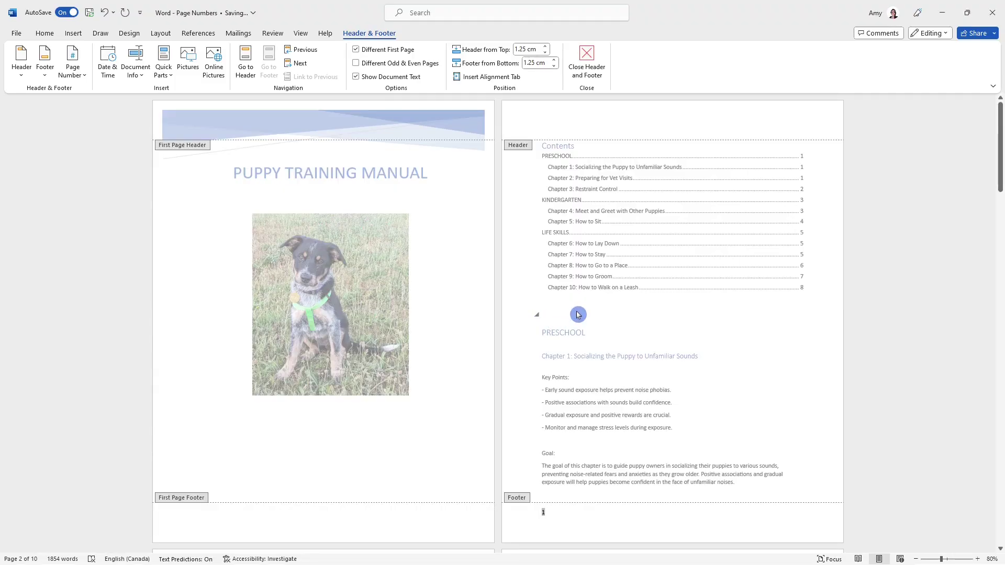
Insert a Next Page section break before PRESCHOOL so it starts on a new page
double_click(578, 314)
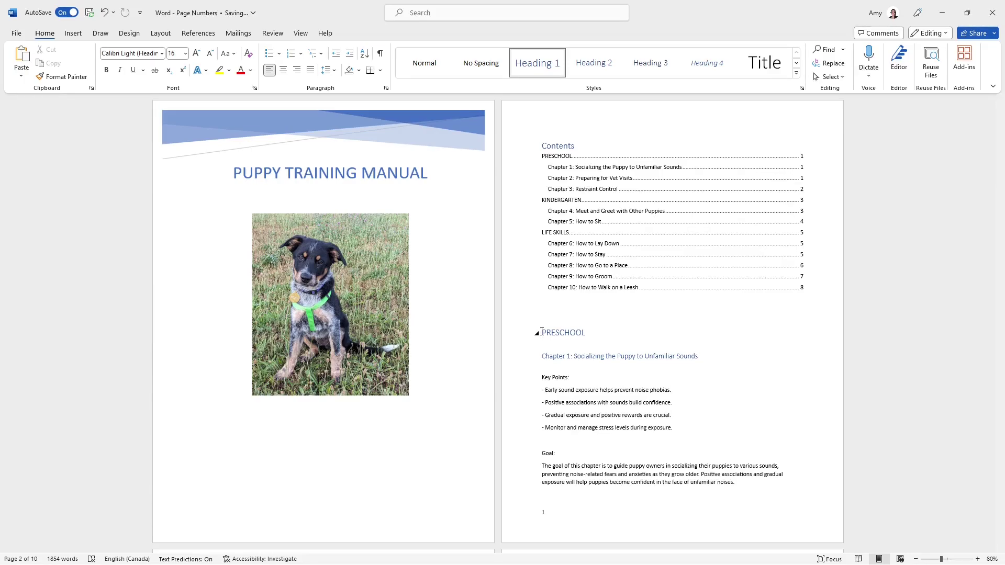
click(162, 34)
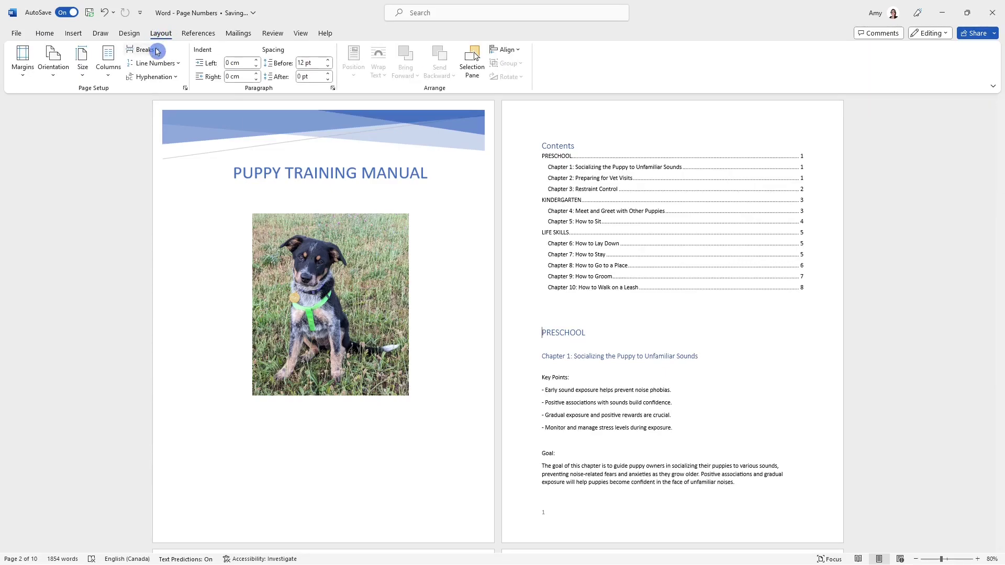
click(157, 51)
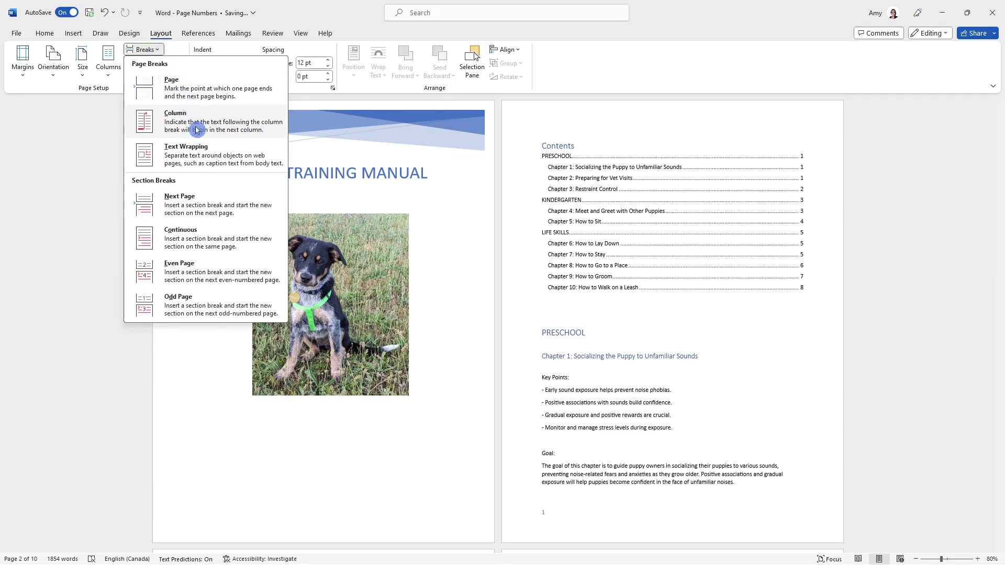
click(215, 207)
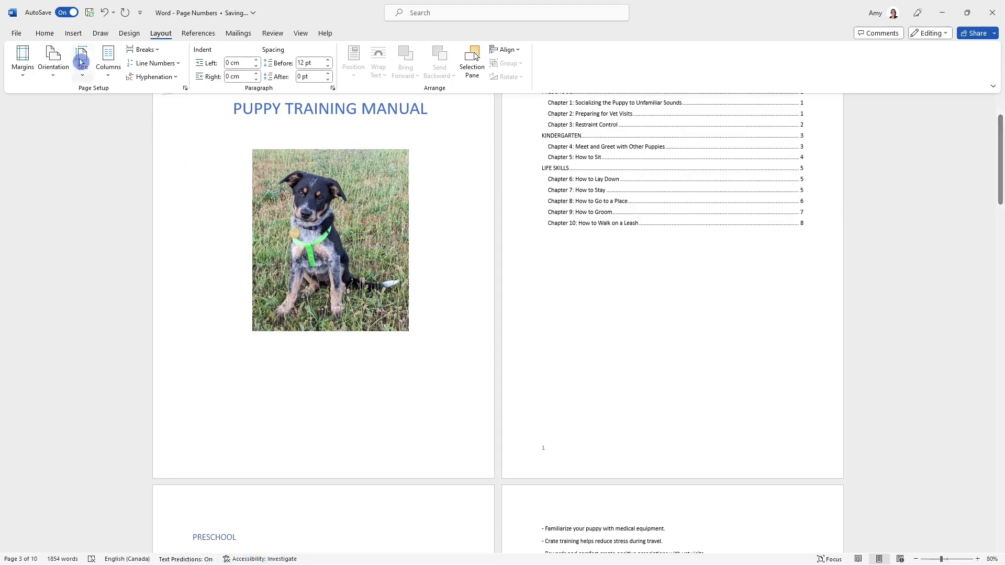
Turn on Show/Hide ¶ to reveal the paragraph marks and section breaks
click(44, 33)
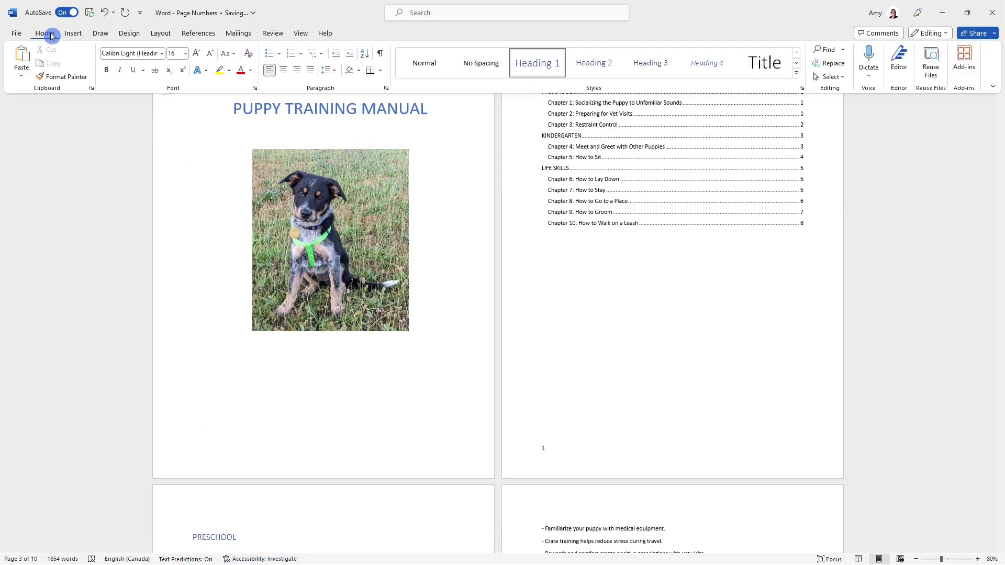
click(381, 54)
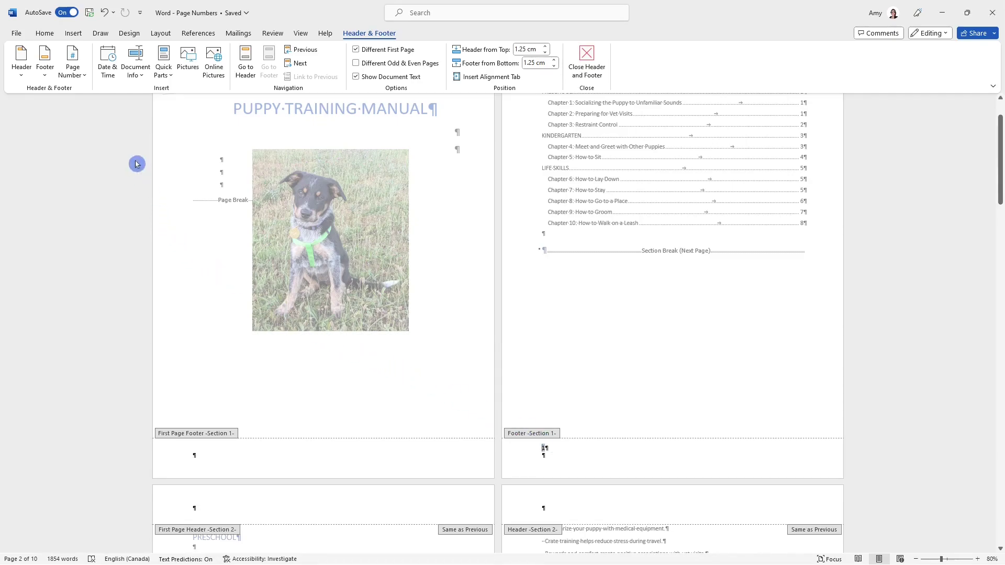
Set Section 1 page number format to lowercase roman numerals (i, ii, iii)
click(82, 75)
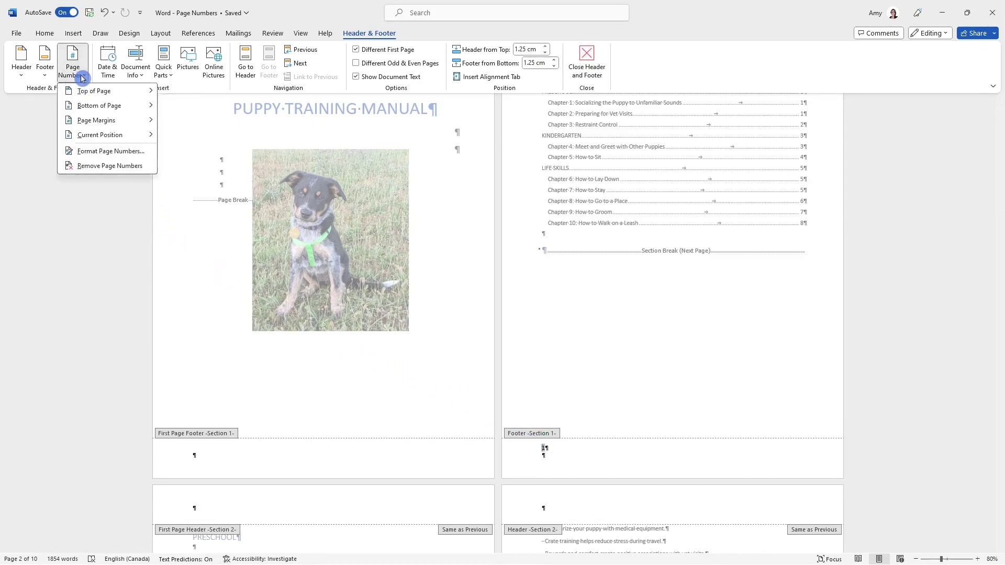
click(106, 151)
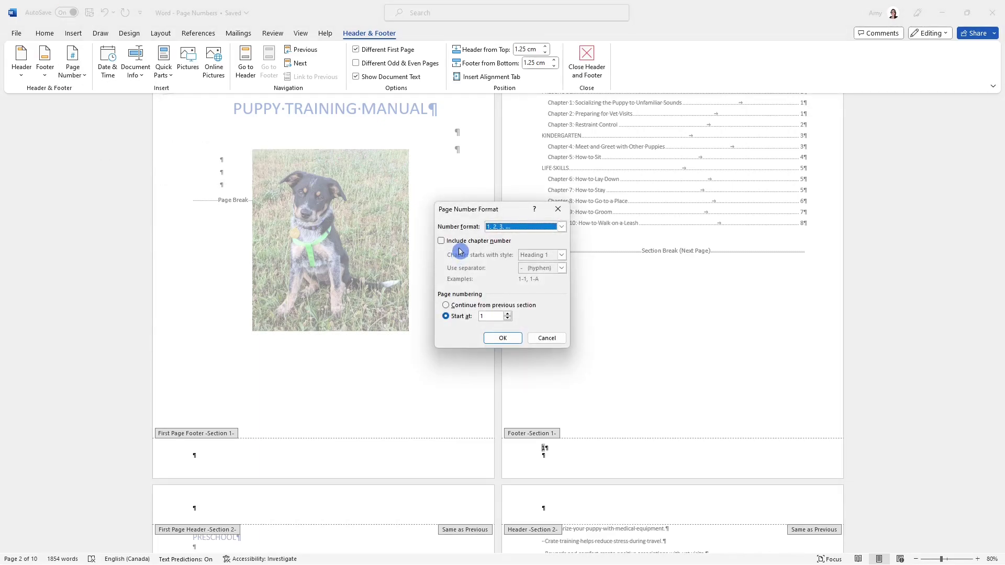
click(561, 228)
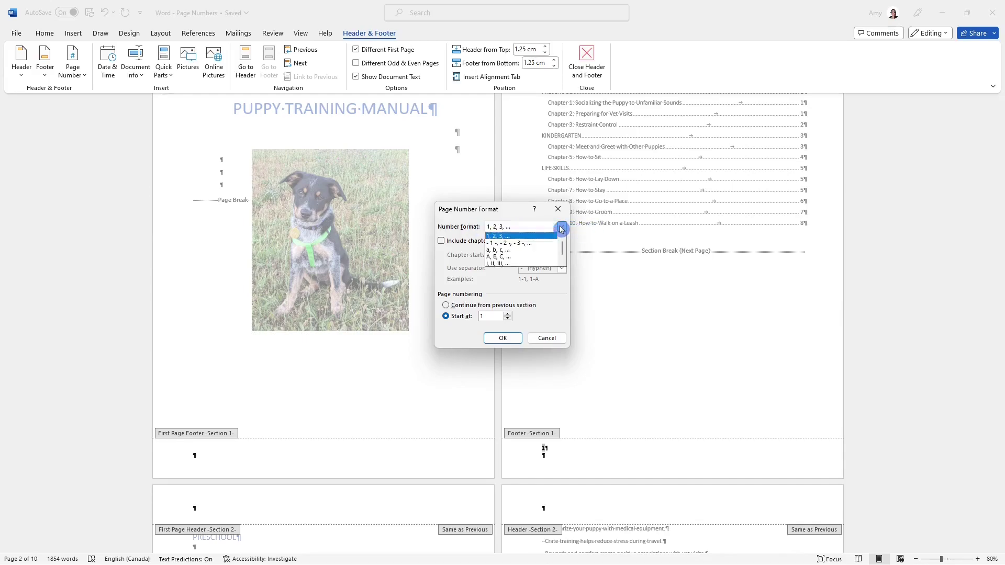
click(521, 265)
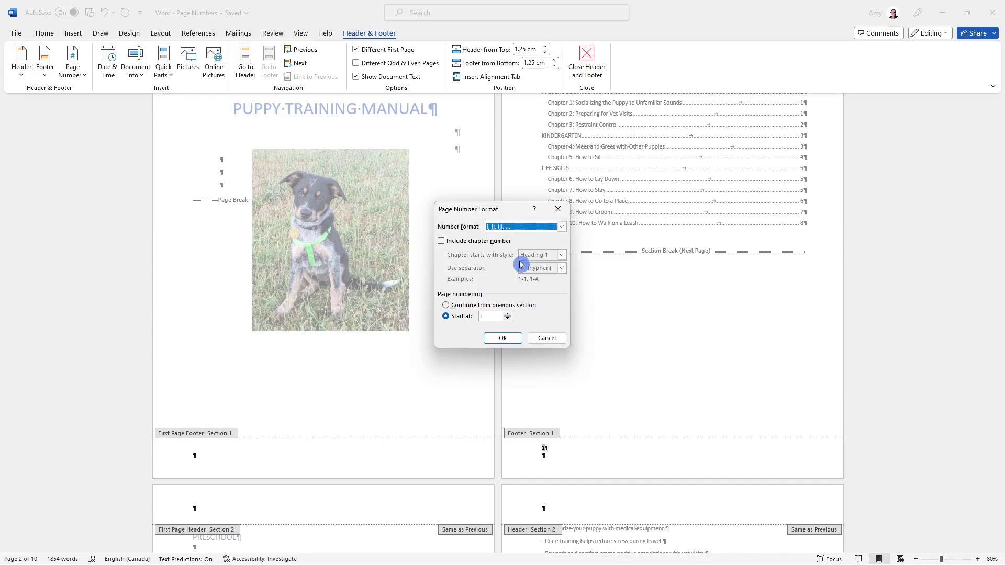
click(512, 338)
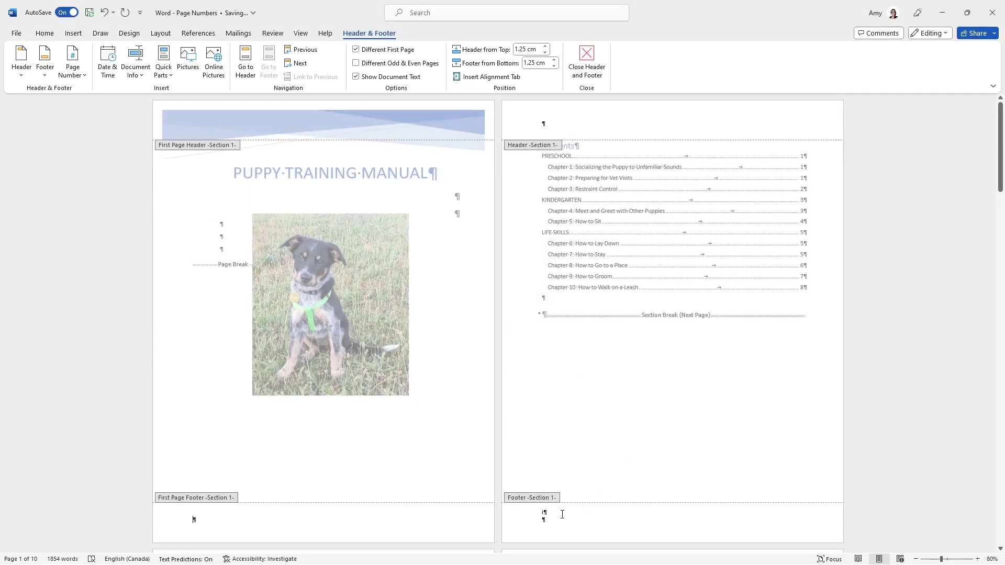
Centre the contents page's roman page number in its footer, then close the footer and hide formatting marks
double_click(537, 516)
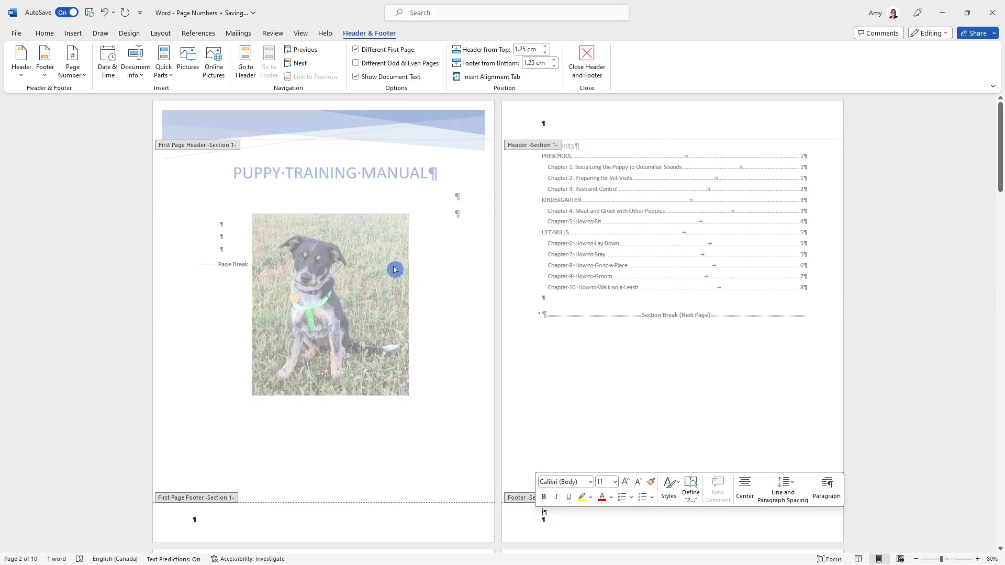
click(749, 487)
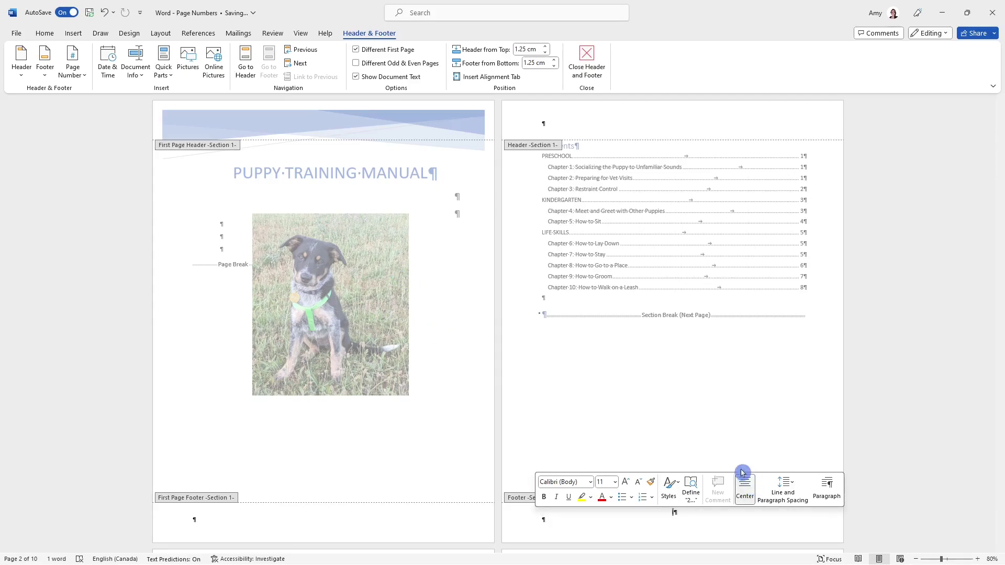
click(44, 33)
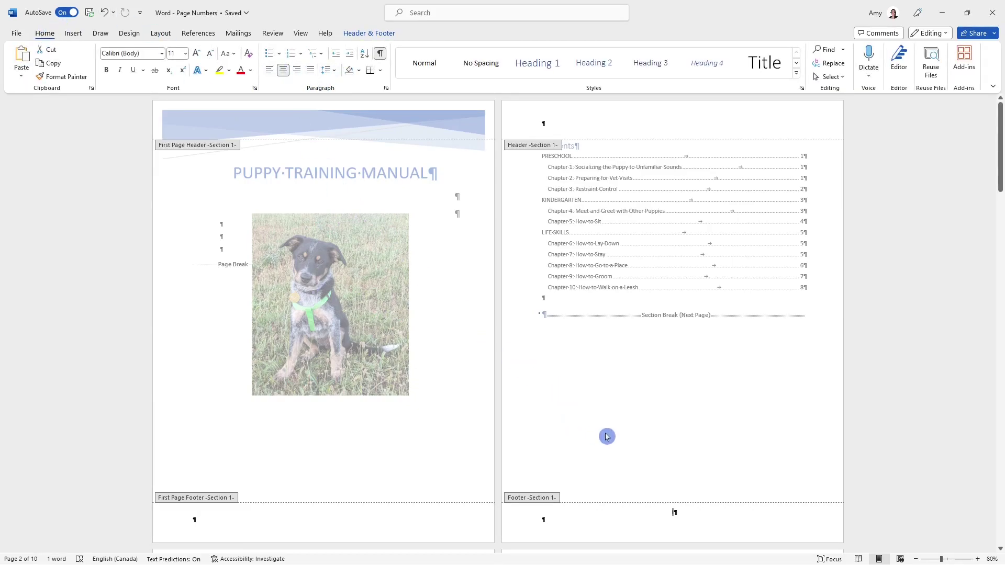
key(Escape)
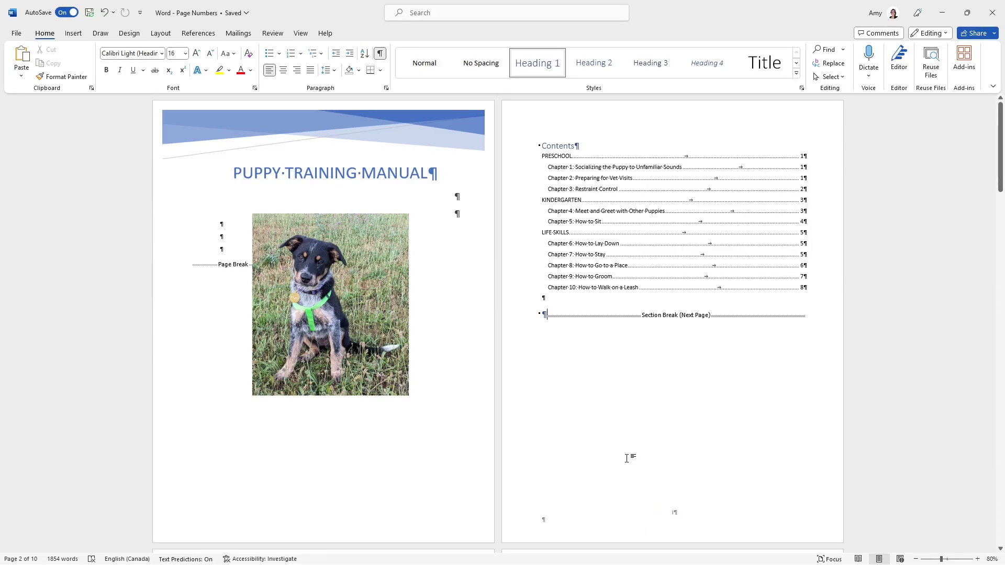
click(382, 54)
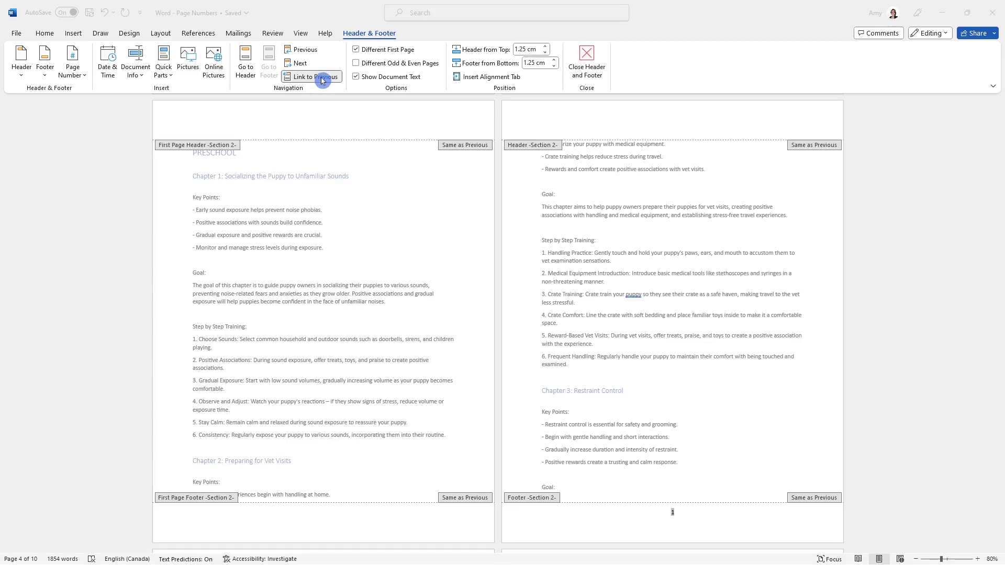
Adjust the Section 1 footer page number alignment, ending with it centred
scroll(585, 388, up, 4)
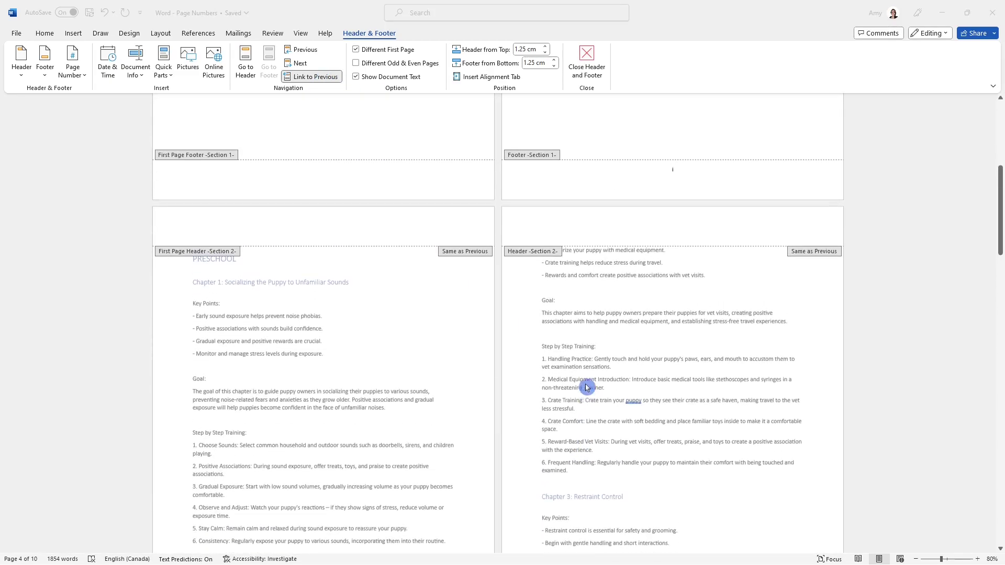
click(677, 213)
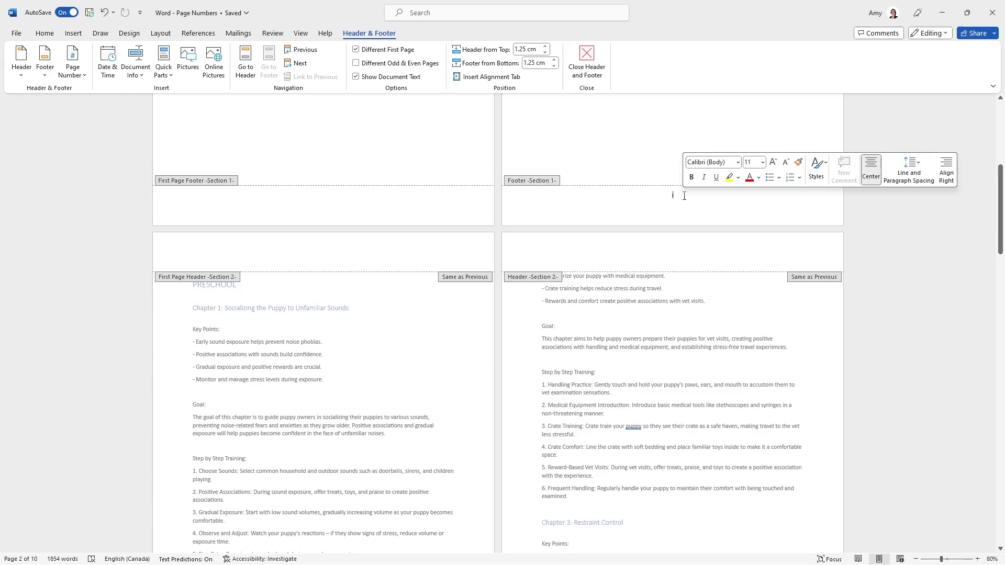
click(44, 33)
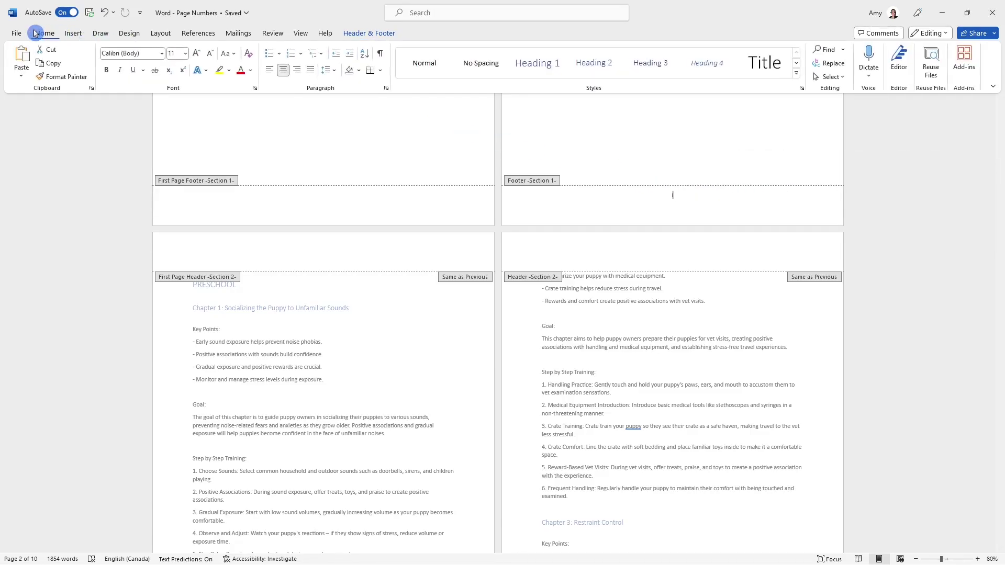
click(269, 71)
scroll(617, 377, down, 5)
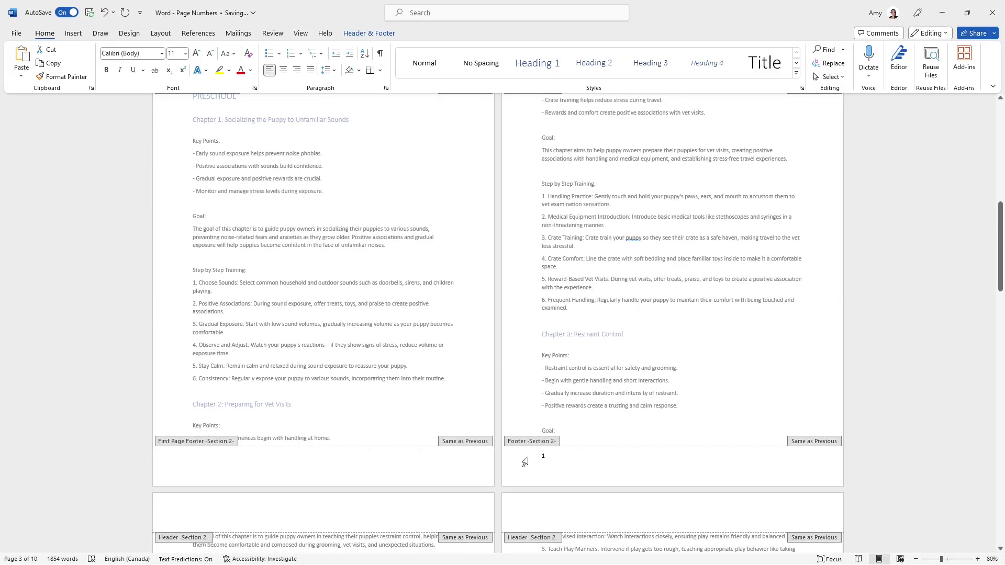
scroll(639, 435, up, 4)
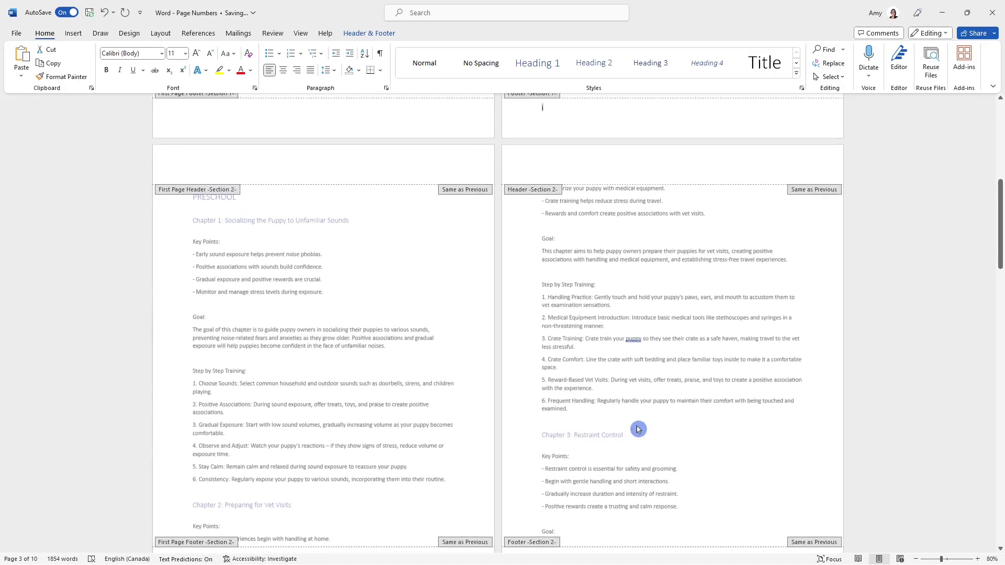
double_click(541, 159)
click(283, 71)
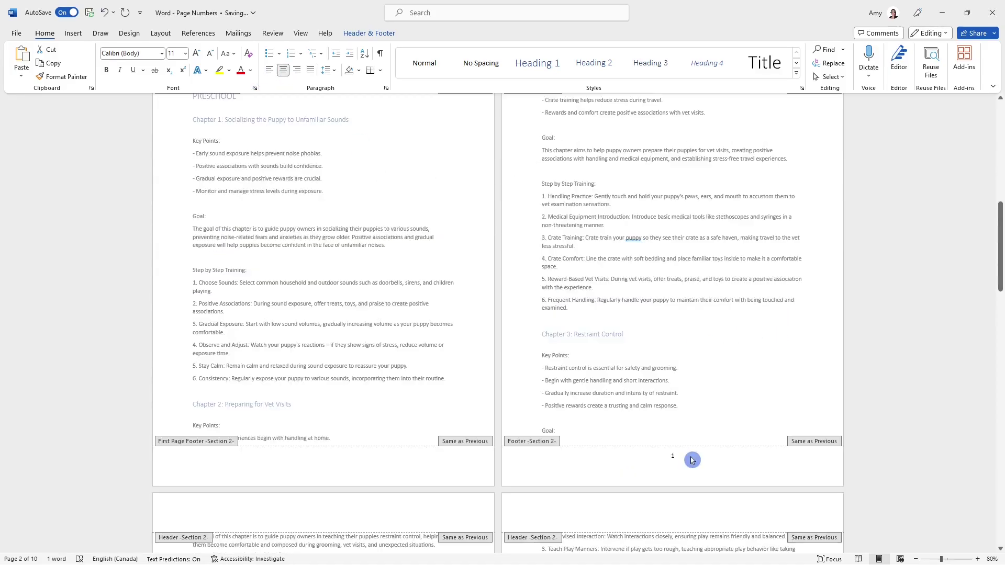
Unlink the chapter 1 footer from the previous section and turn off Different First Page
click(692, 460)
click(375, 34)
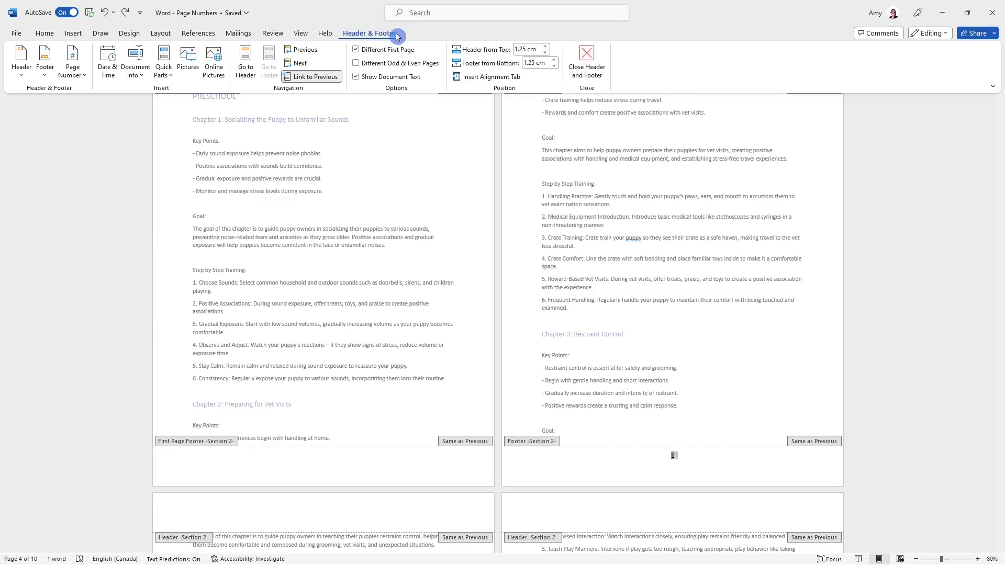
click(309, 78)
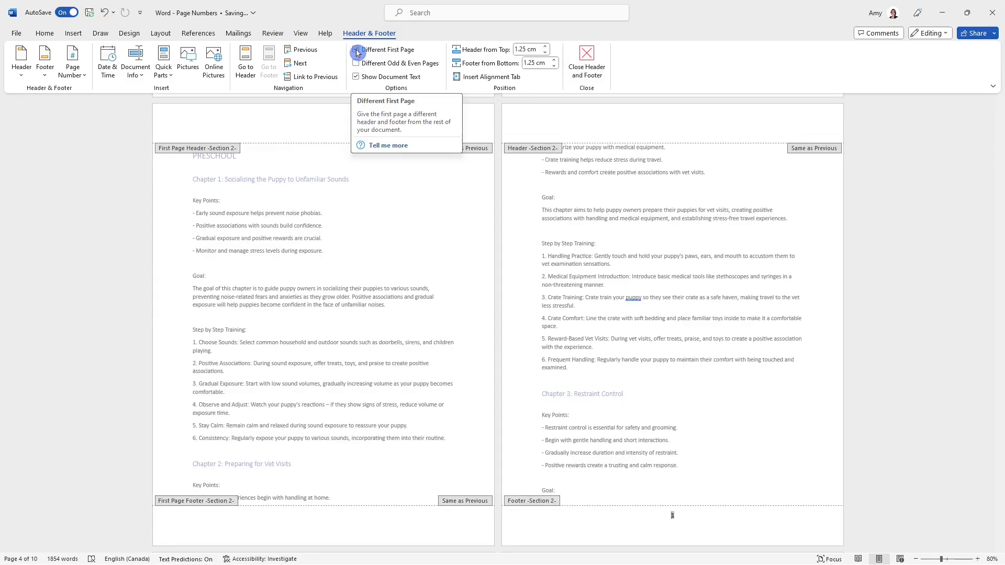
click(356, 51)
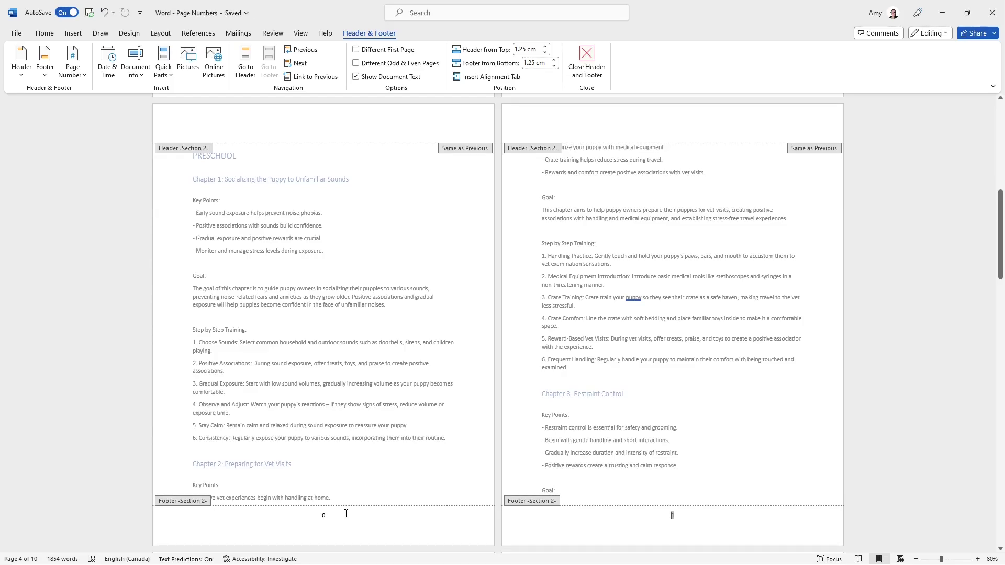
Make Section 2 page numbering start at 1 so the chapter pages read 1 and 2
double_click(324, 515)
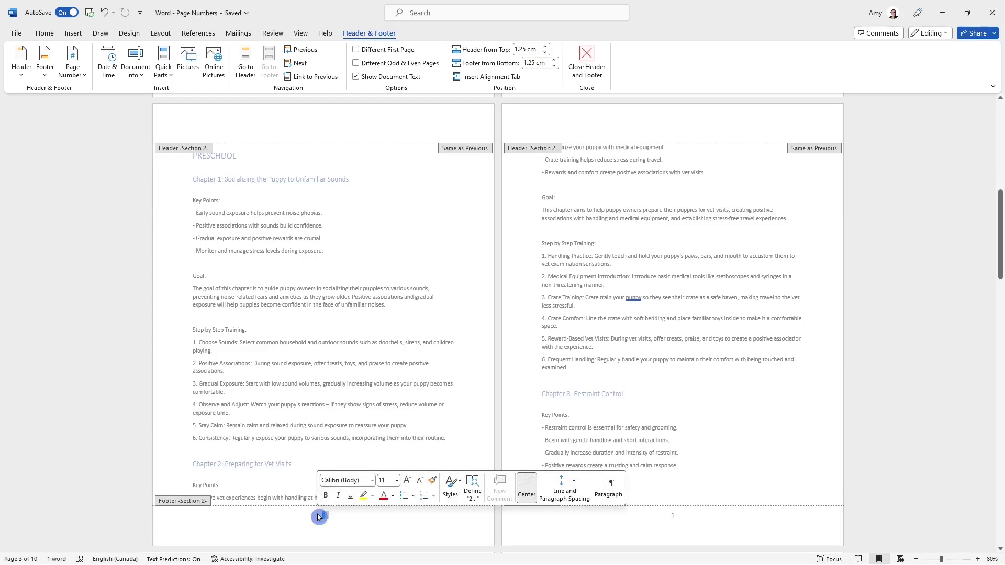
click(85, 76)
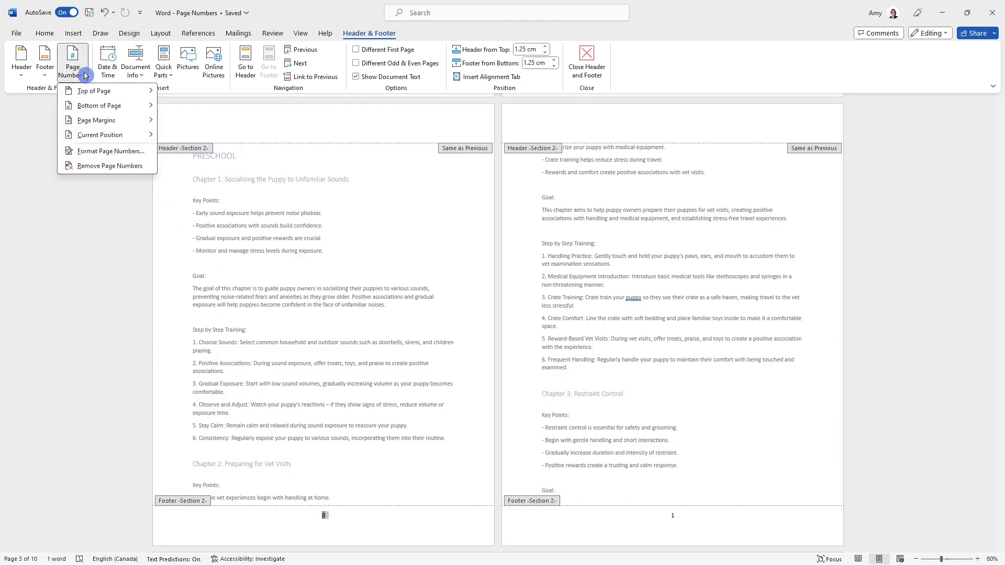
click(124, 151)
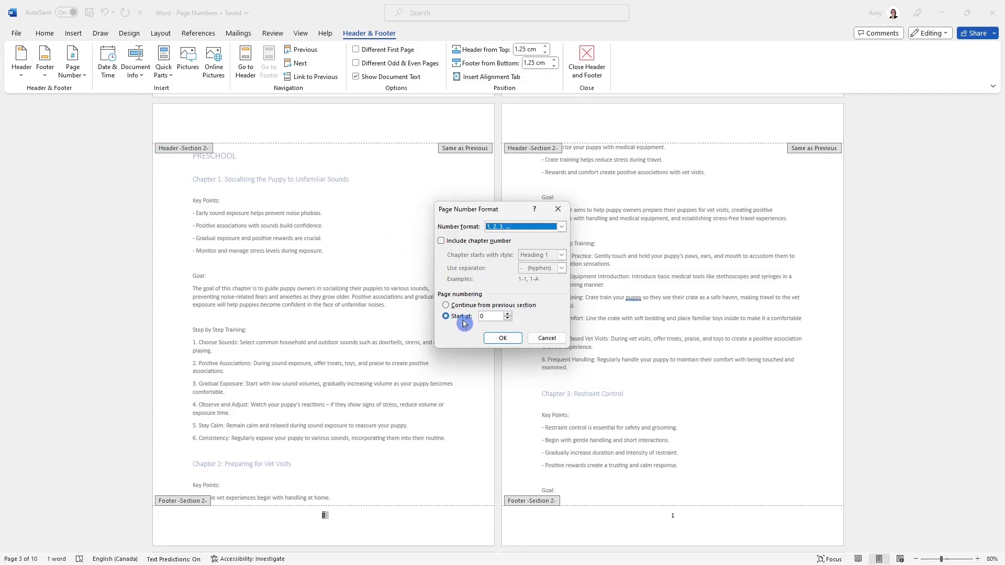
click(507, 313)
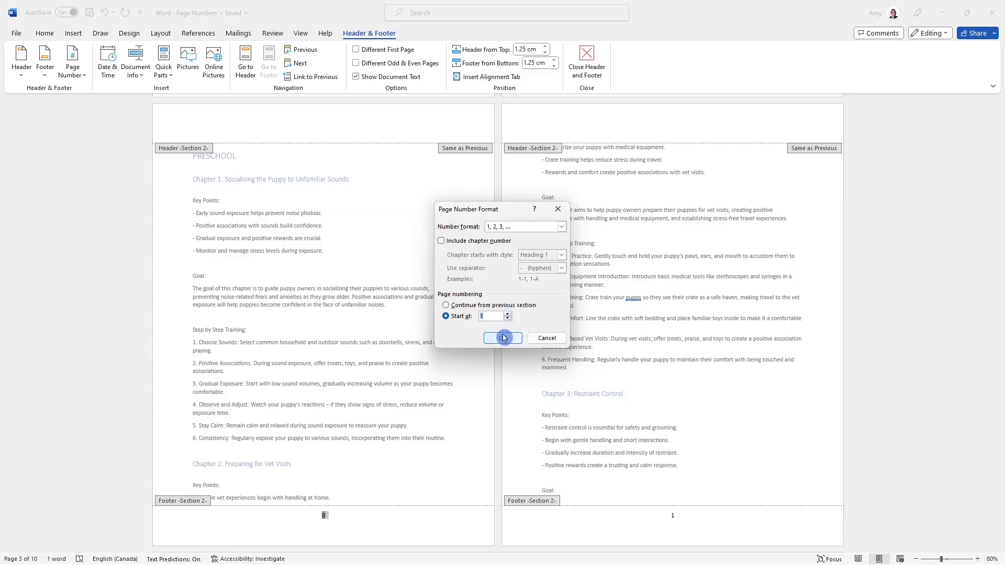
click(503, 338)
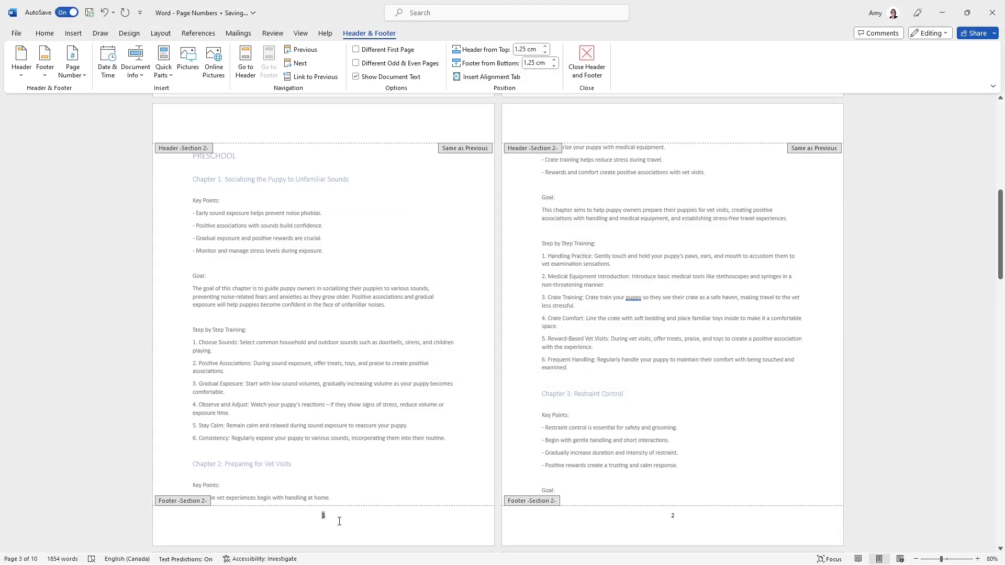
click(320, 514)
click(327, 509)
click(532, 502)
click(674, 503)
Replace the chapter footer number with the Bold Numbers 1 'Page X of Y' design
click(73, 67)
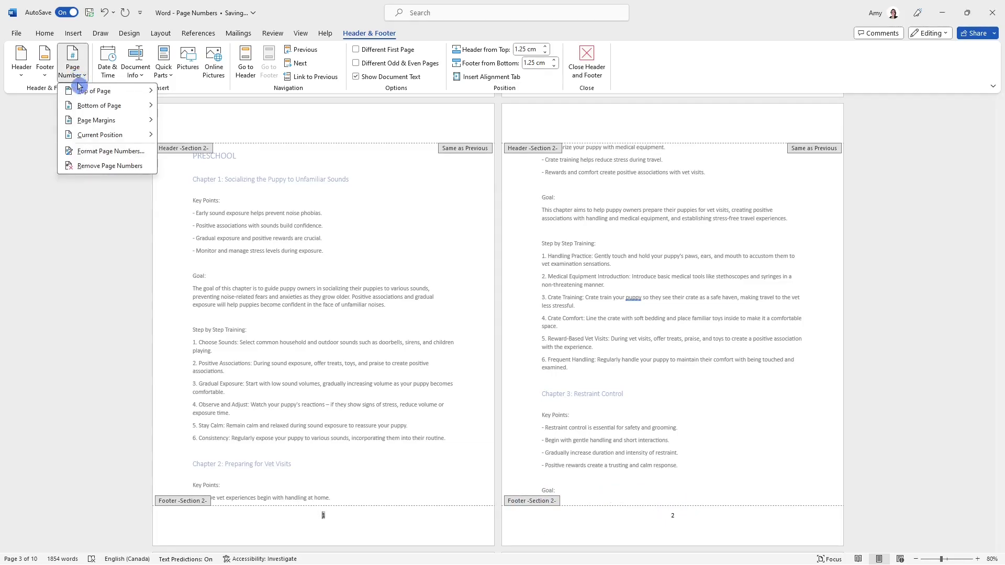
click(139, 106)
click(169, 120)
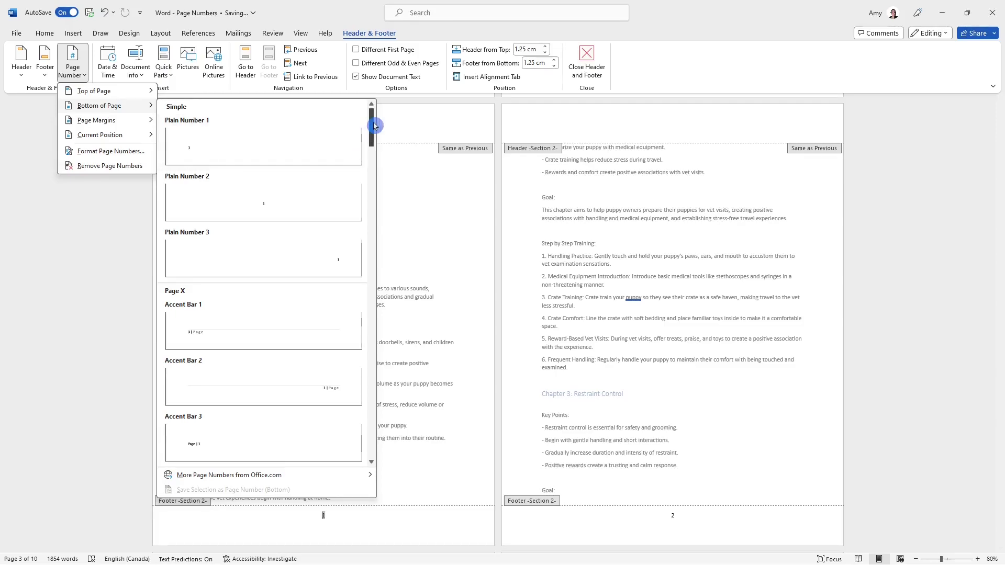
drag(374, 123, 375, 154)
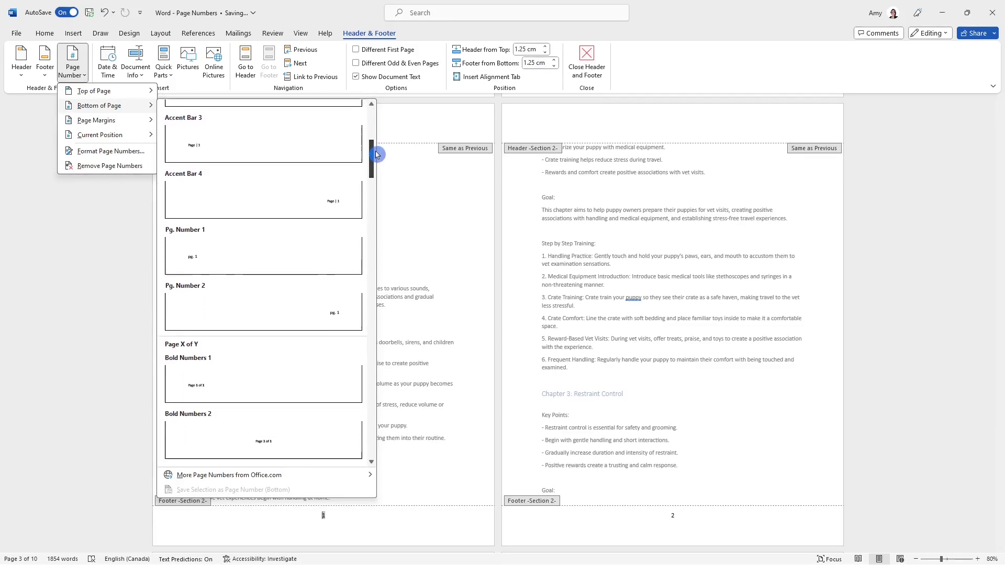
click(259, 388)
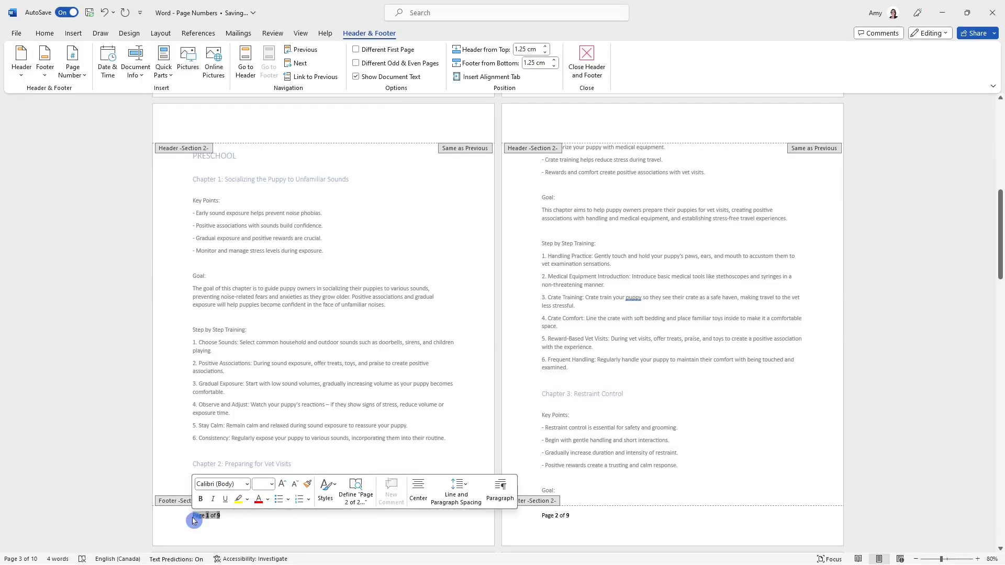
drag(597, 517, 531, 519)
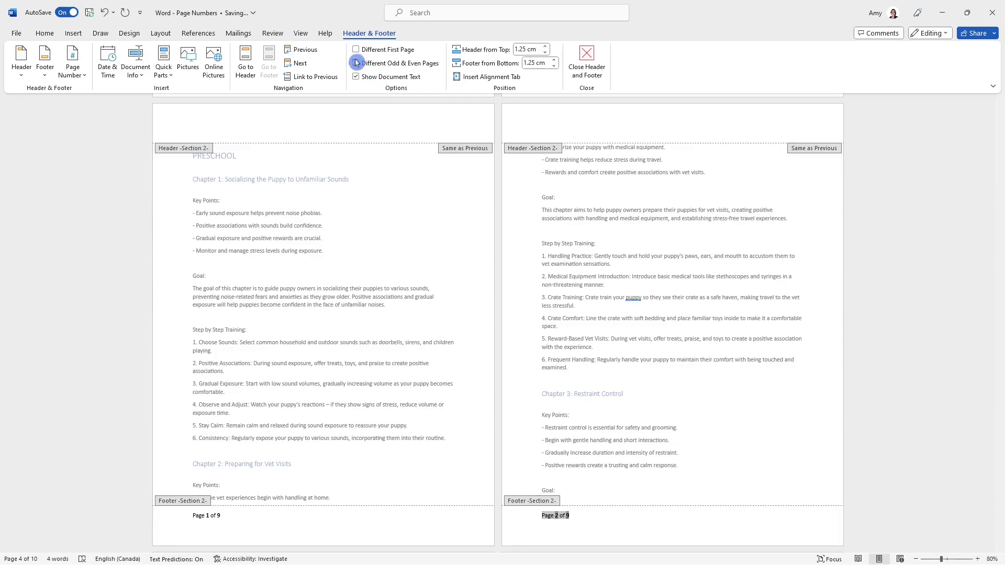
Enable Different Odd & Even Pages and unlink the even-page footer from the previous section
click(357, 64)
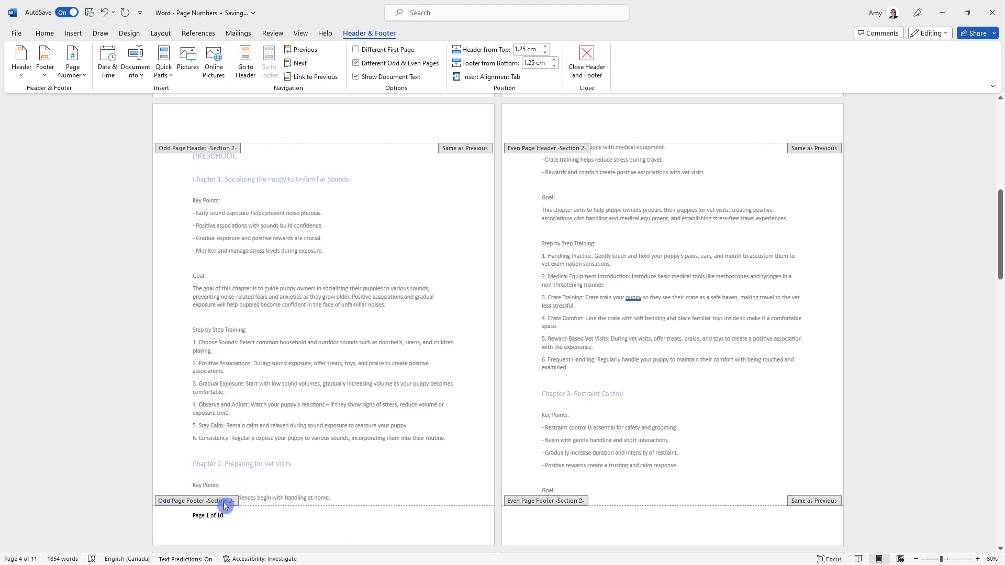
click(599, 521)
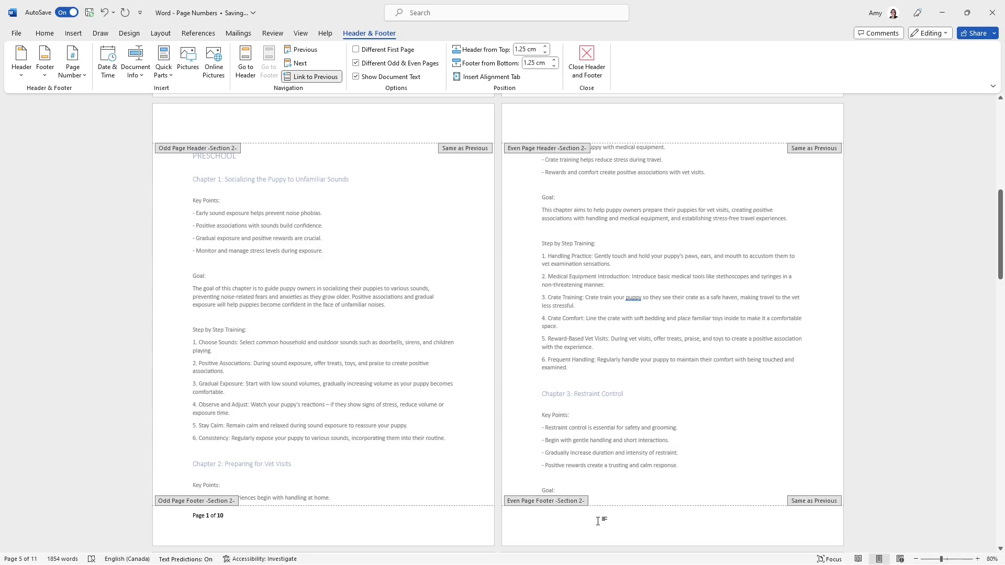
click(603, 504)
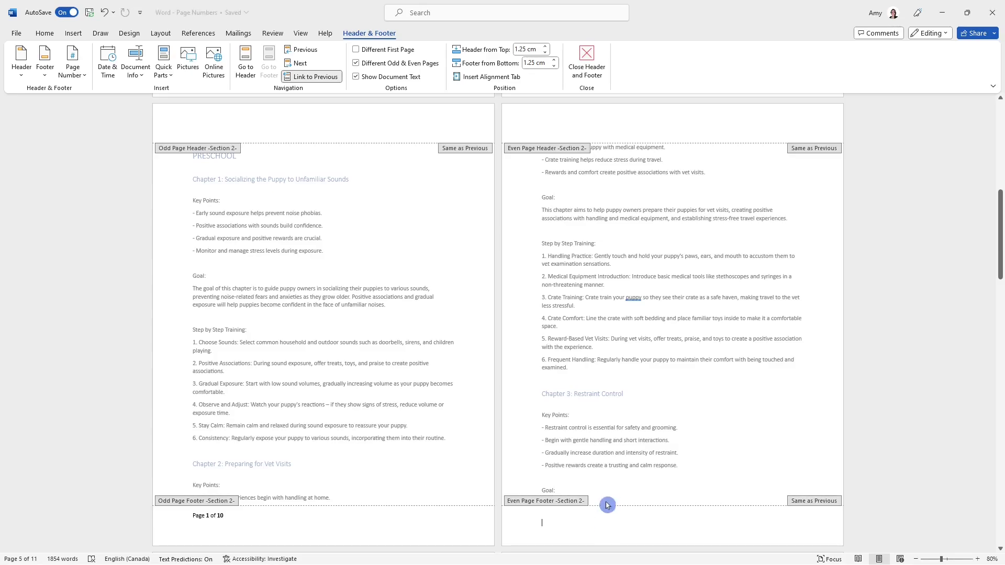
click(318, 79)
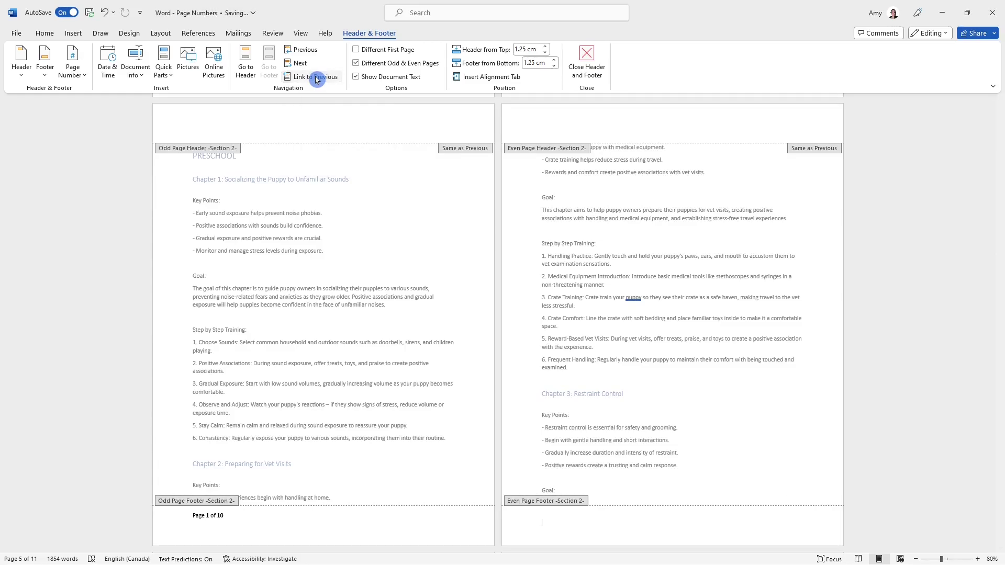
Insert the Bold Numbers 3 'Page X of Y' number, right-aligned, in the even-page footer
click(72, 71)
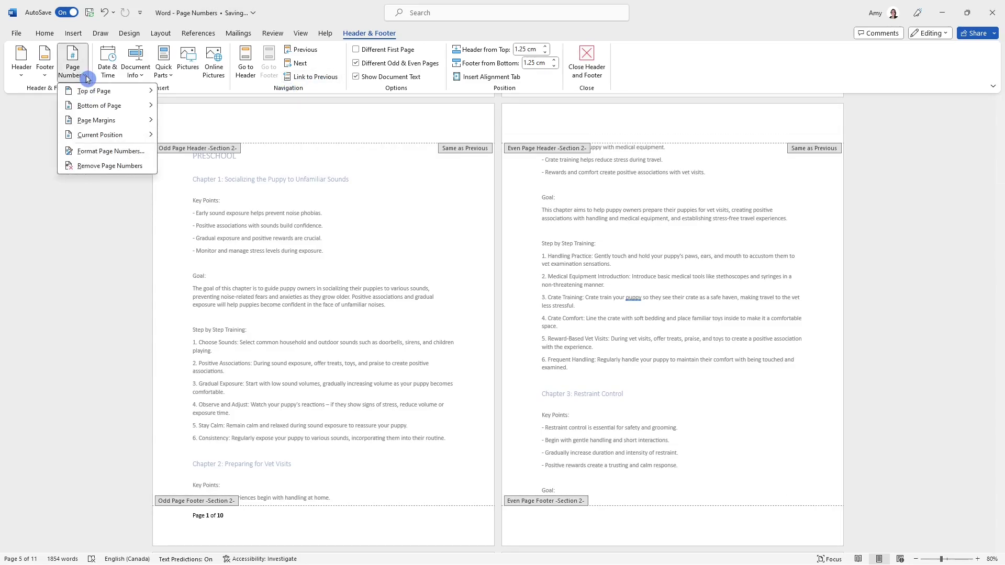
mouse_move(132, 107)
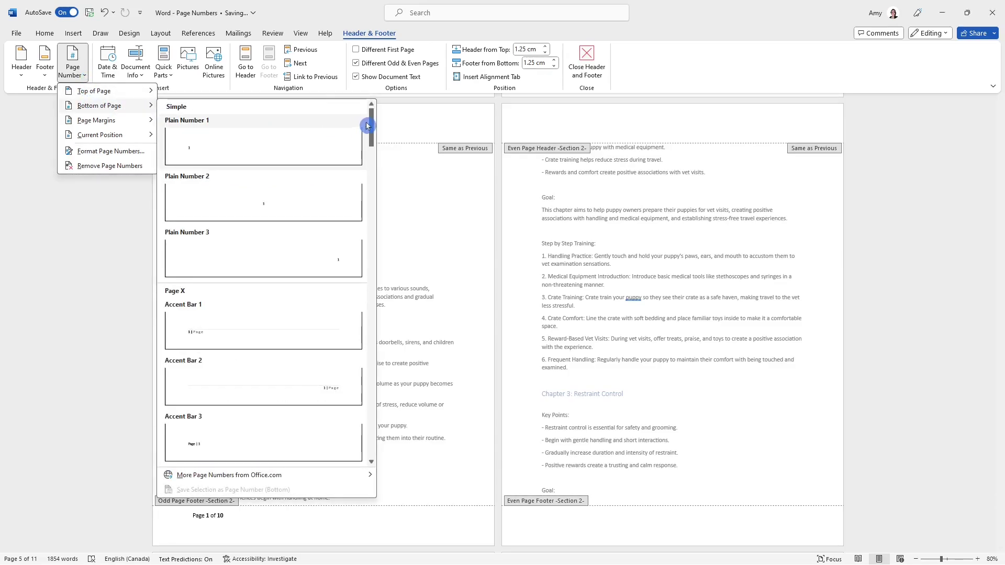
drag(371, 120, 382, 162)
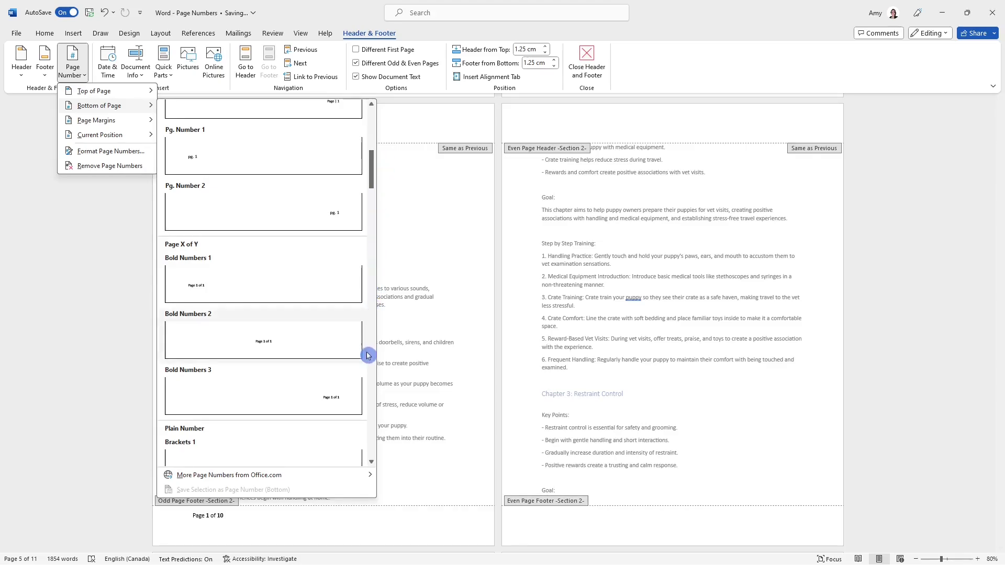
click(298, 399)
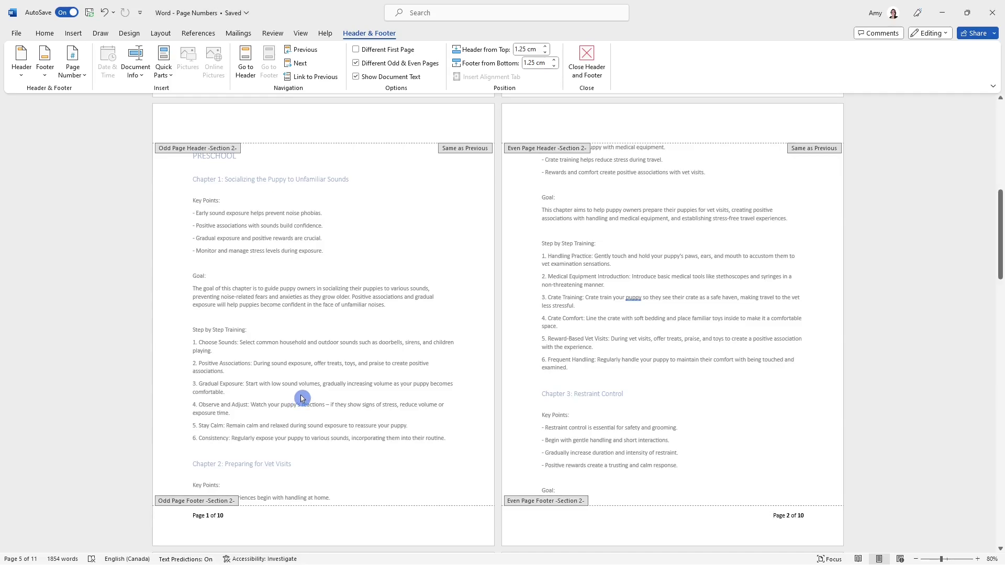
Close the footer and check the alternating left/right 'Page X of 10' footers through page 8
double_click(679, 376)
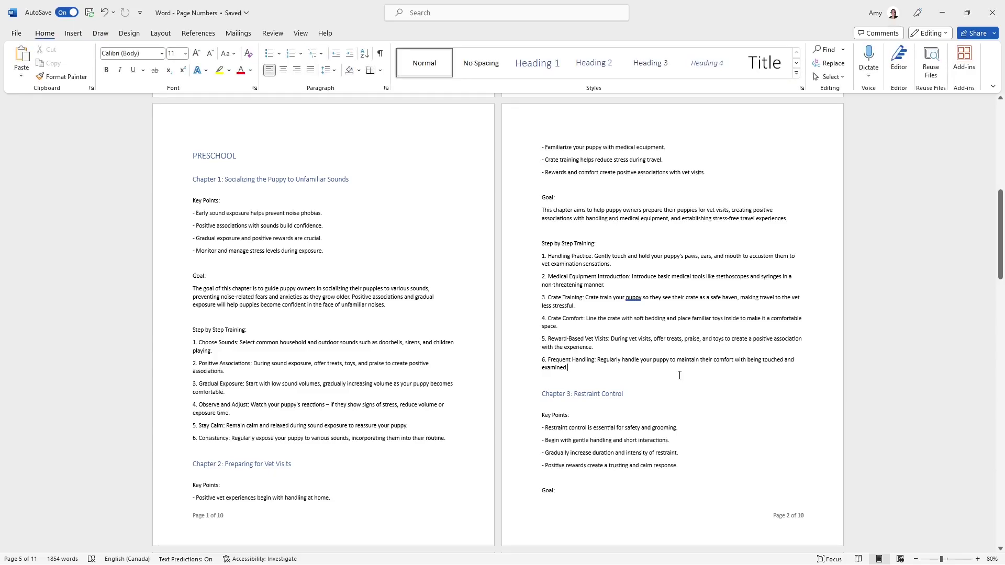
key(ctrl+Home)
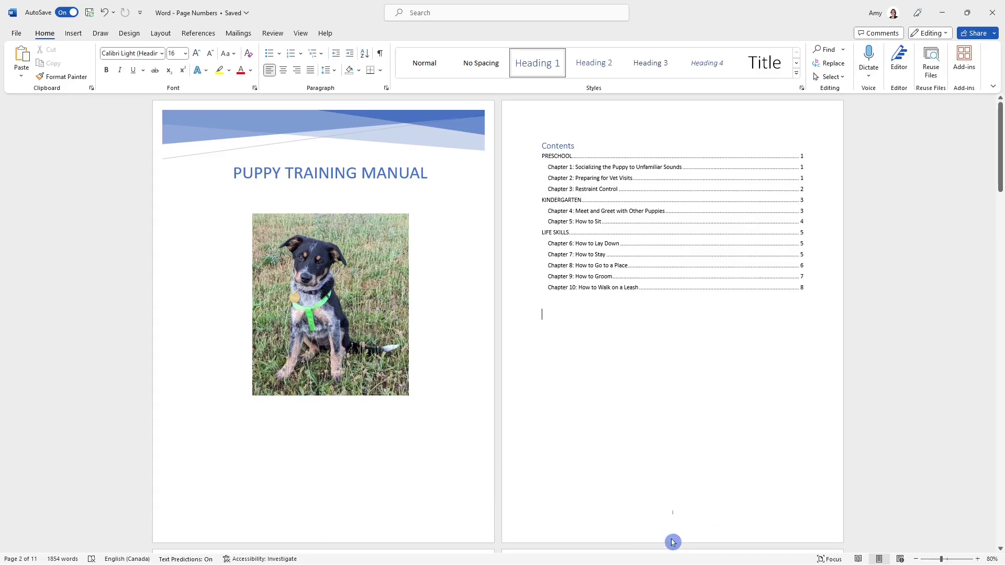
key(Page_Down)
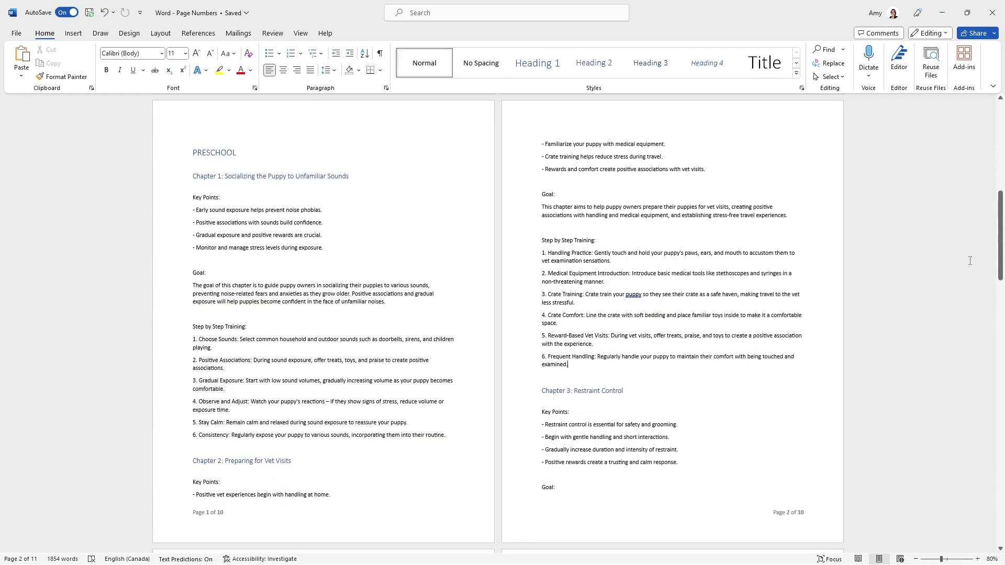
key(Page_Down)
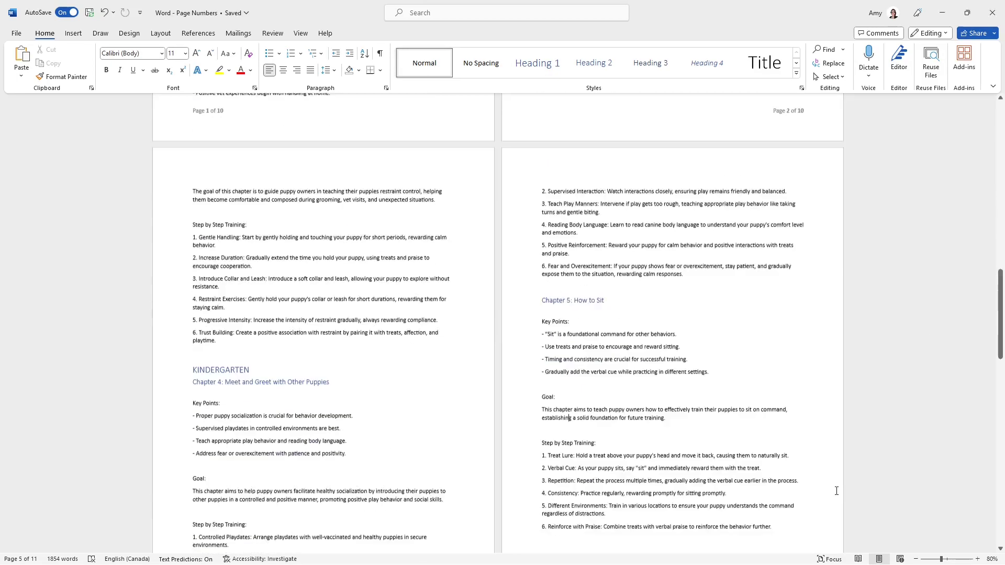
key(Page_Down)
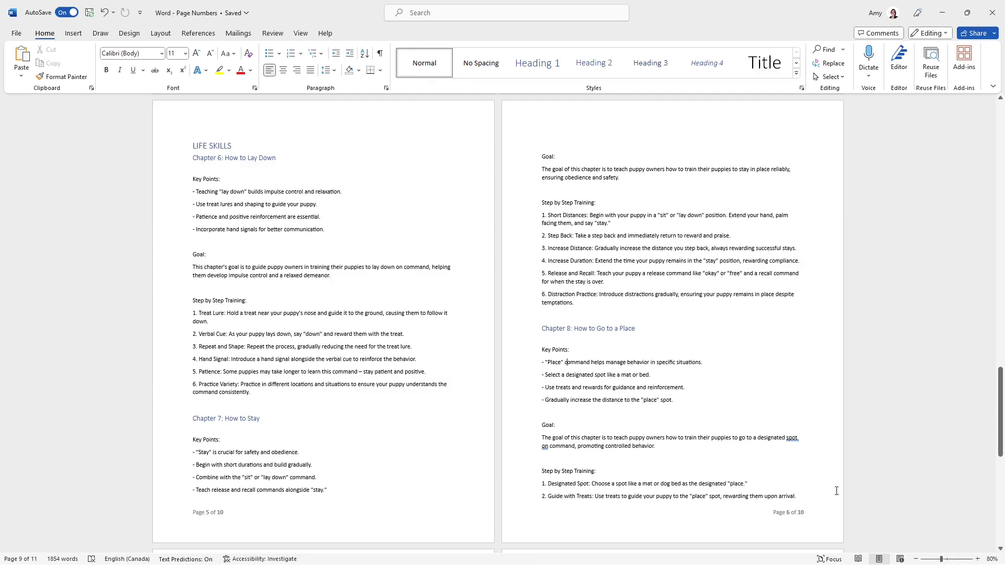
key(Page_Down)
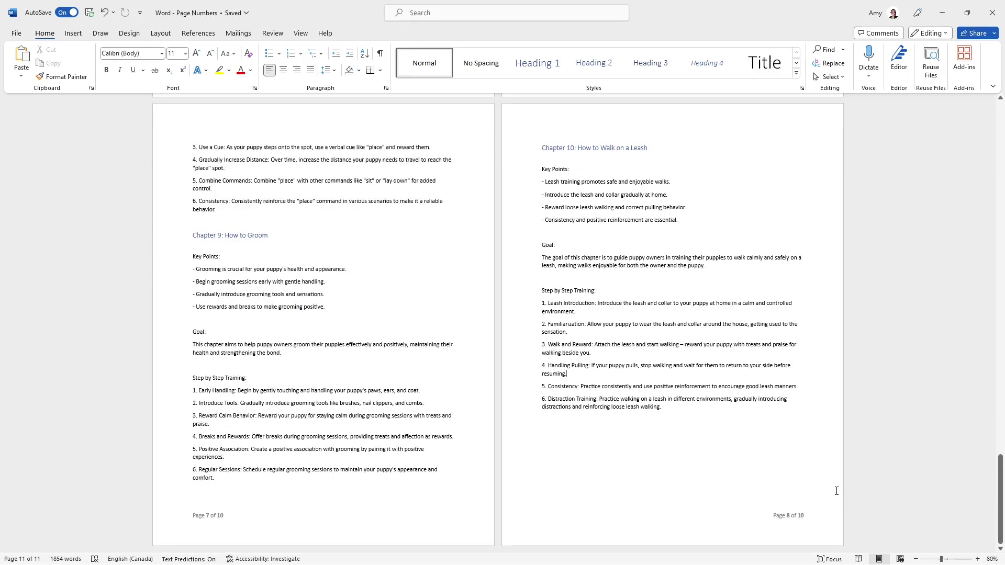